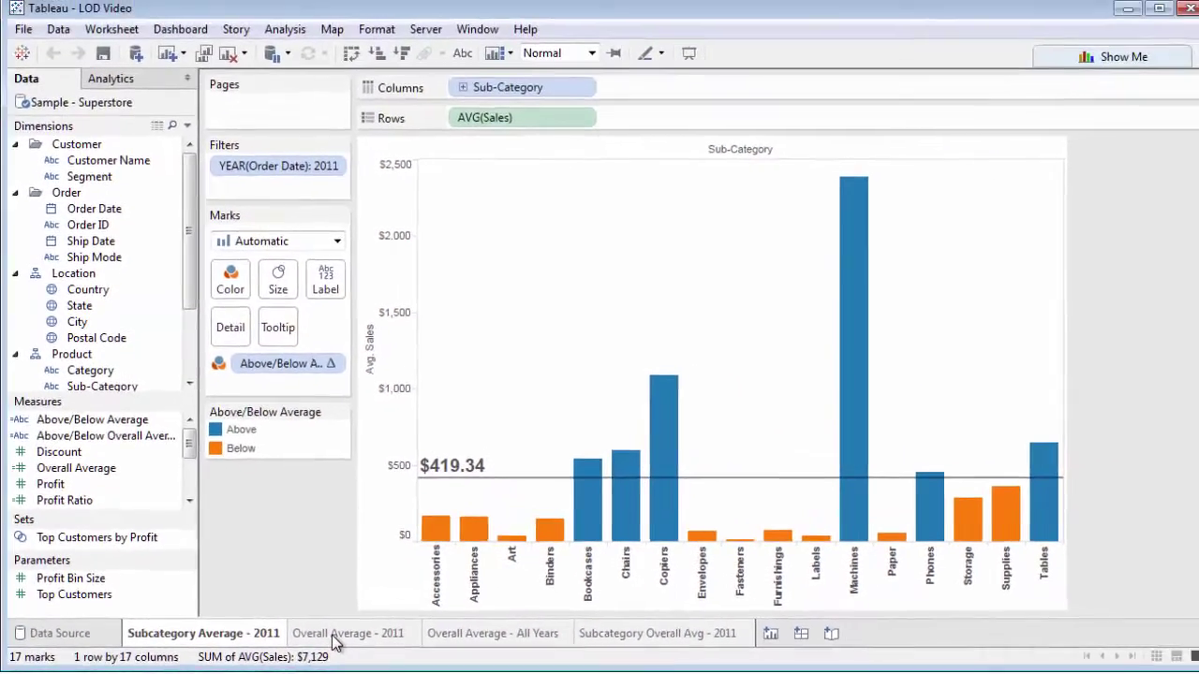
# View the Overall Average - 2011 sheet, then the All Years sheet's $229.86 average bar
pyautogui.click(335, 640)
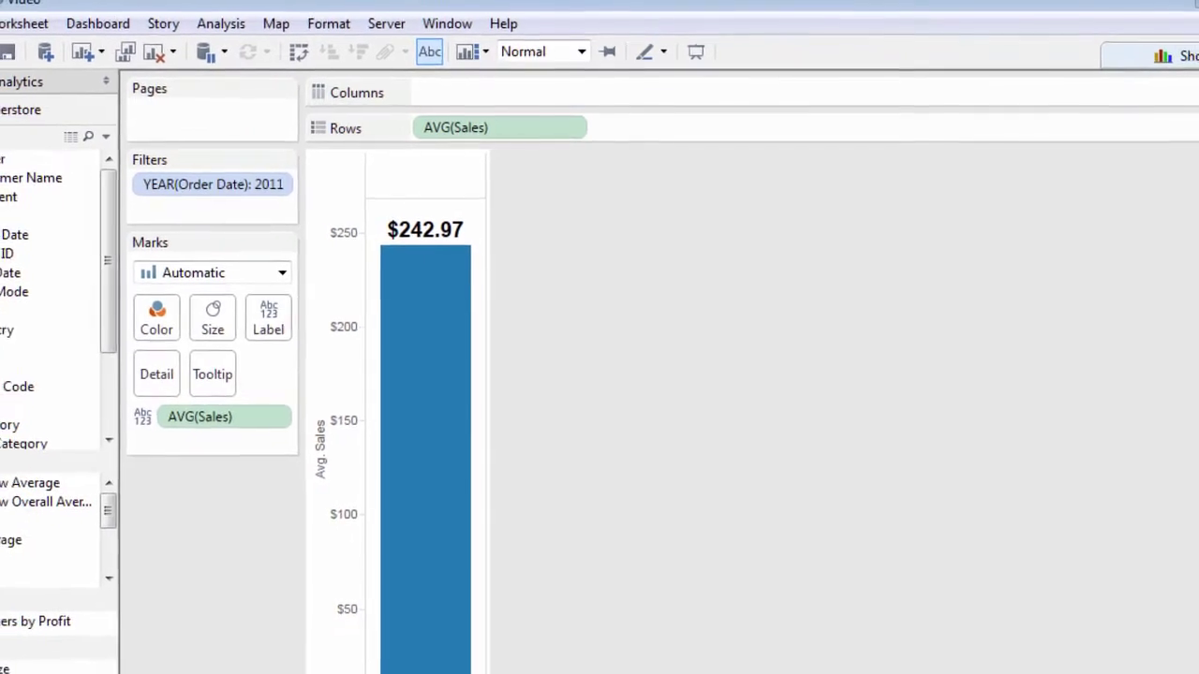
pyautogui.click(448, 659)
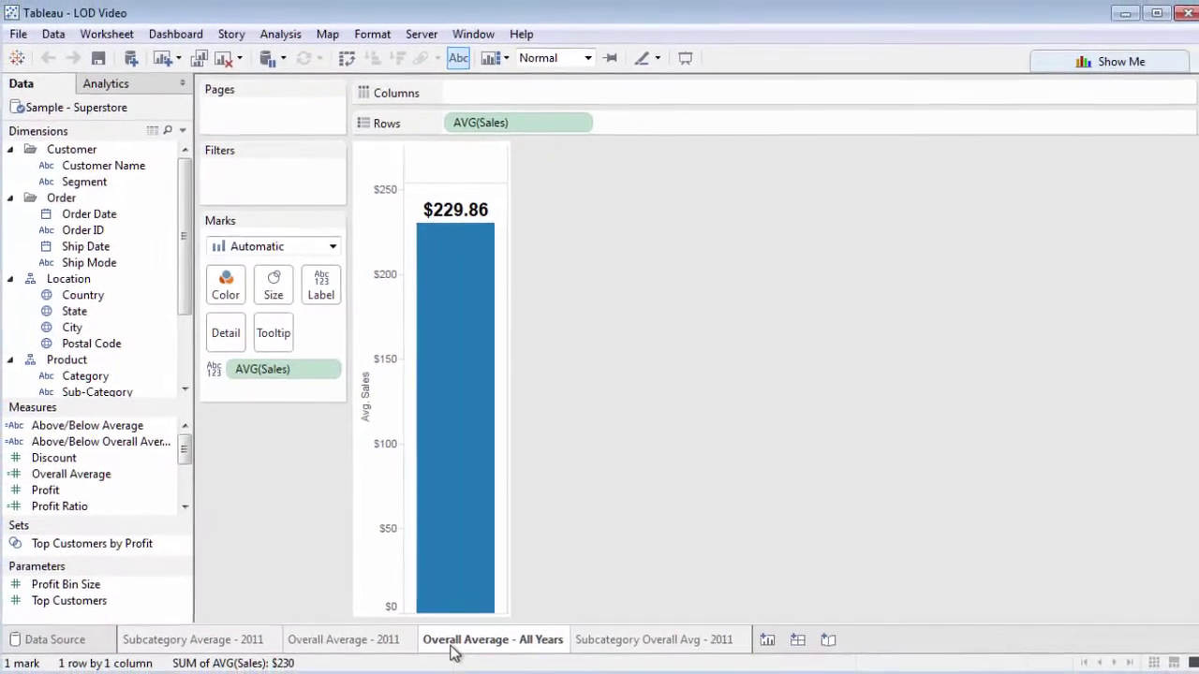
# Review the 2011 sub-category and overall average sheets, ending on Subcategory Overall Avg - 2011
pyautogui.click(216, 644)
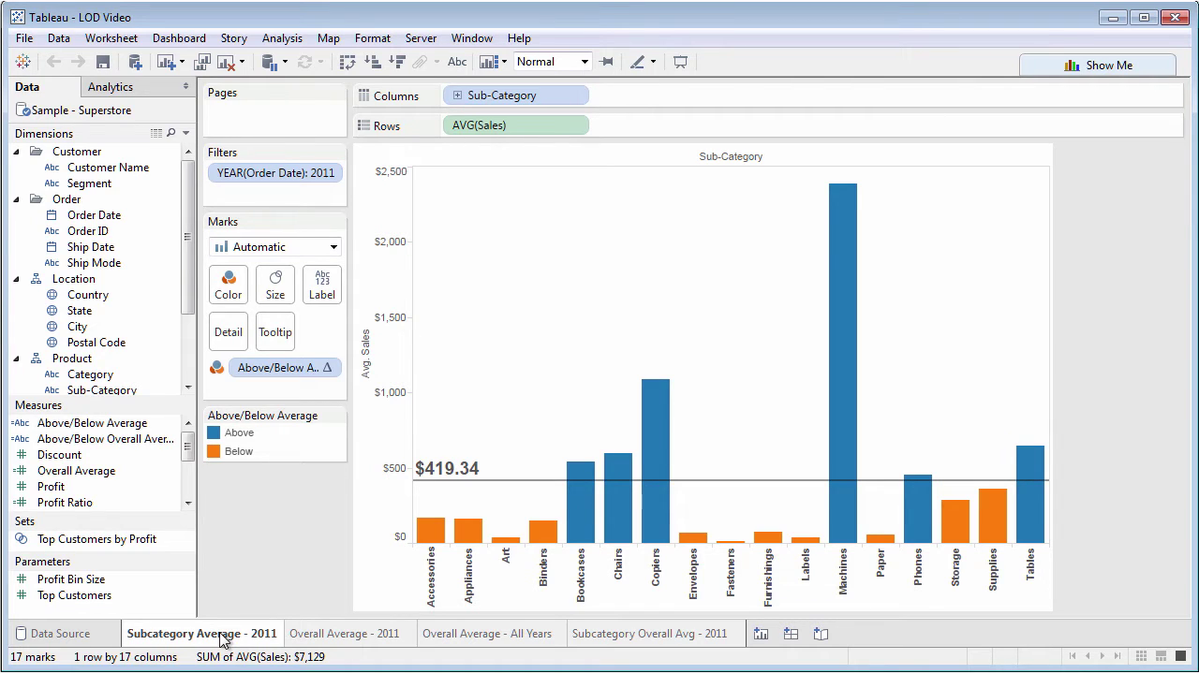
pyautogui.click(316, 637)
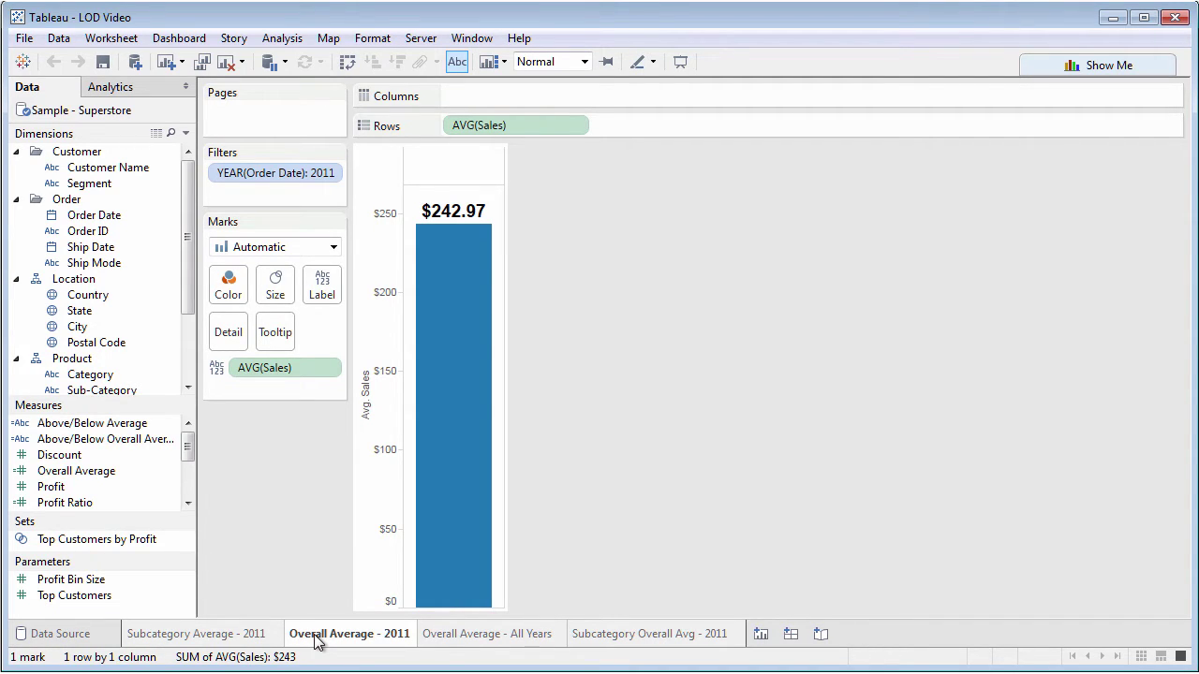
pyautogui.click(468, 637)
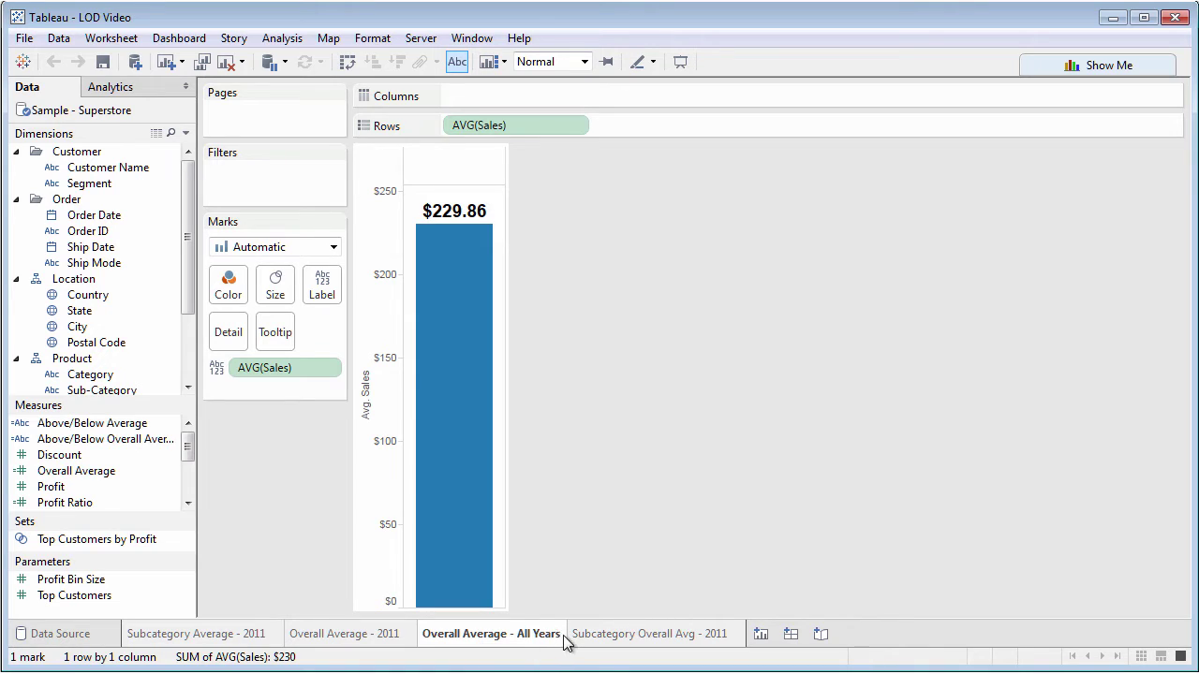
pyautogui.click(693, 637)
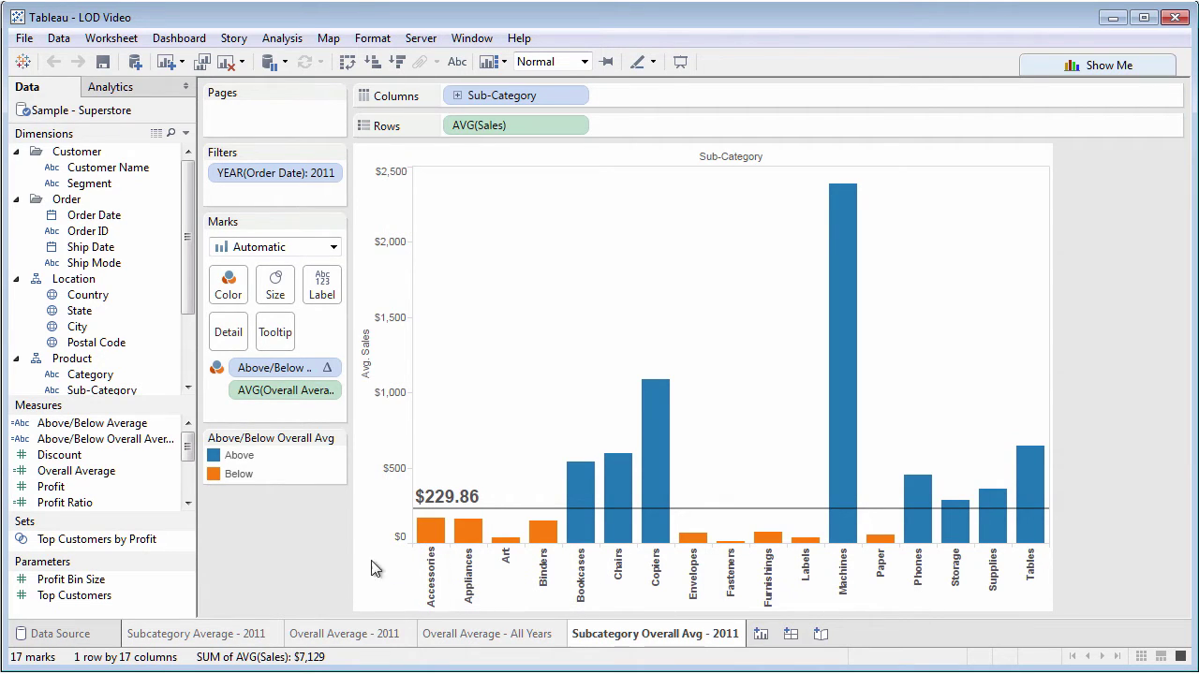
# Edit the Overall Average field in the Data pane to see its {Fixed : Avg([Sales])} formula
pyautogui.rightClick(98, 471)
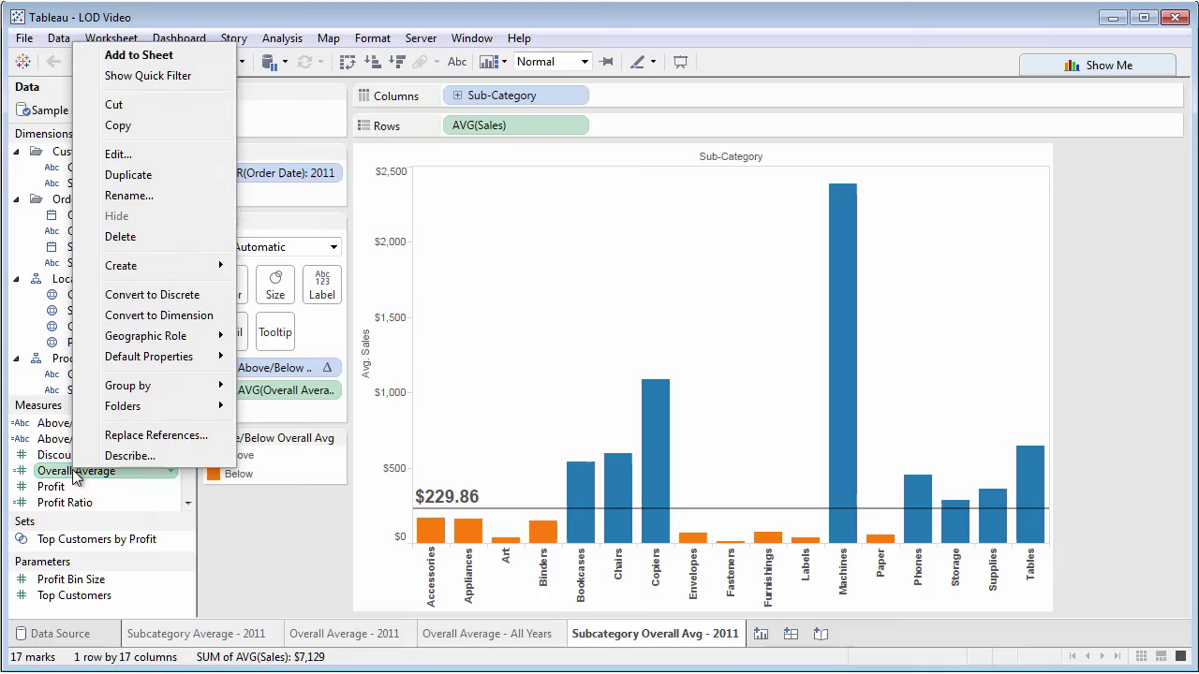
pyautogui.click(118, 153)
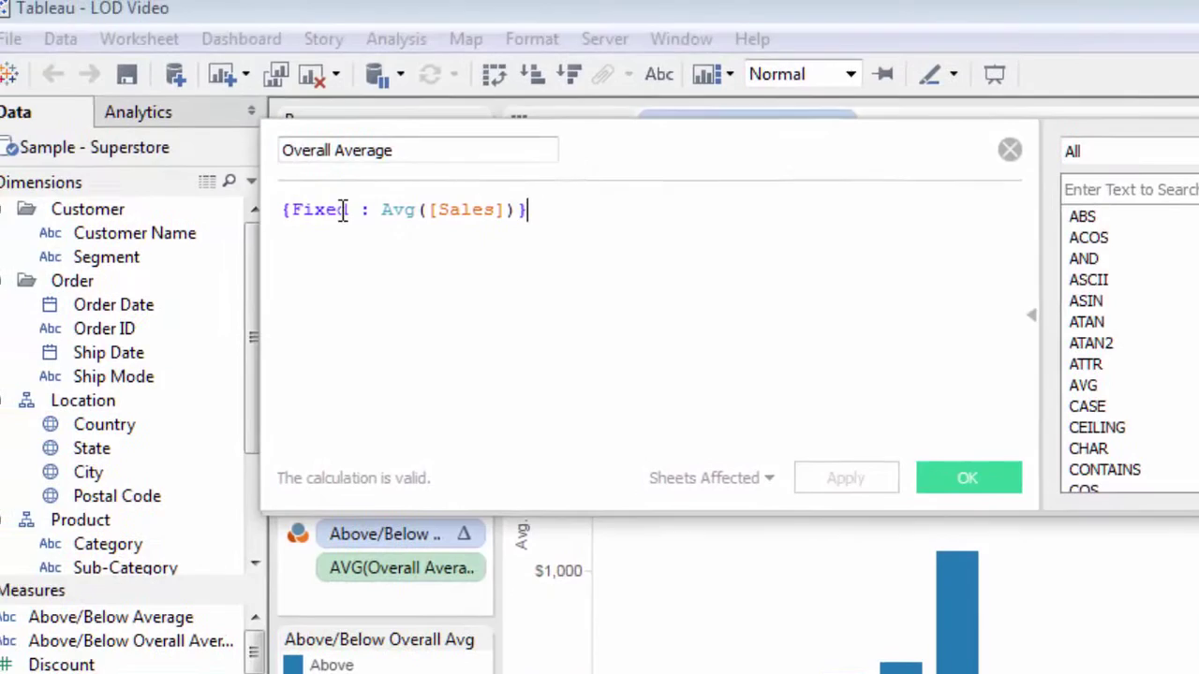
# Change Fixed to EXCLUDE [Sub-Category] and apply, moving the reference line to $242.97
pyautogui.click(254, 151)
pyautogui.press('Left')
pyautogui.press('Left')
pyautogui.press('Left')
pyautogui.press('Left')
pyautogui.press('Left')
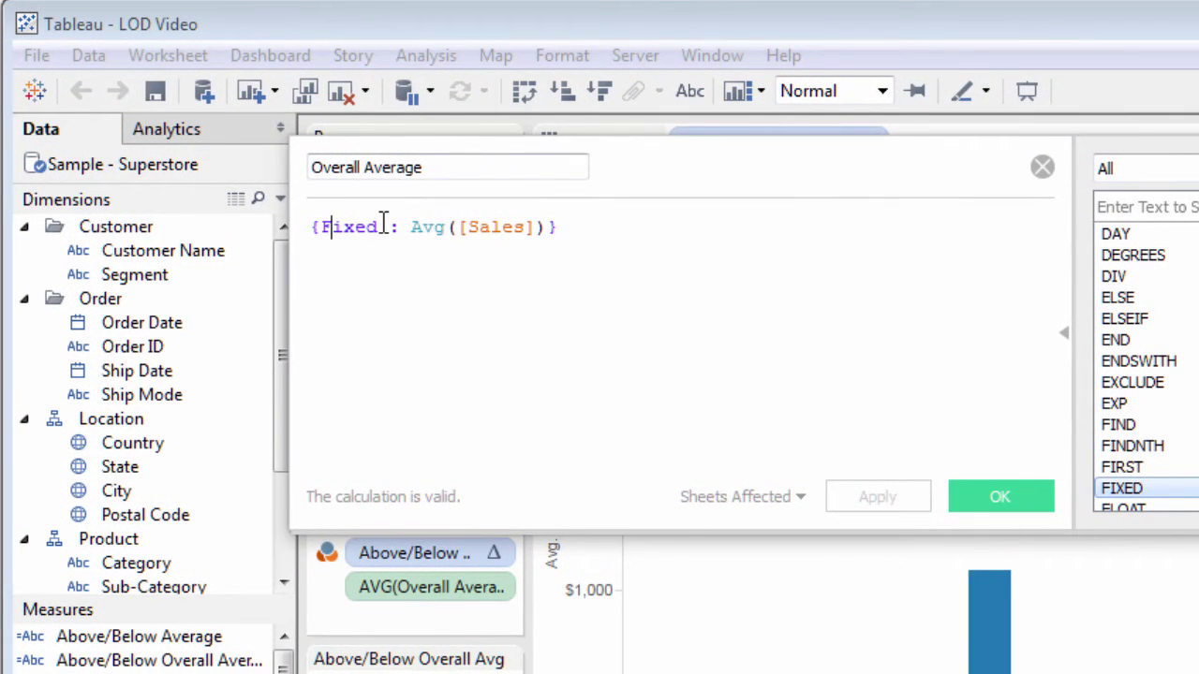
pyautogui.hotkey('shift', 'Right')
pyautogui.hotkey('shift', 'Right')
pyautogui.hotkey('shift', 'Right')
pyautogui.hotkey('shift', 'Right')
pyautogui.hotkey('shift', 'Right')
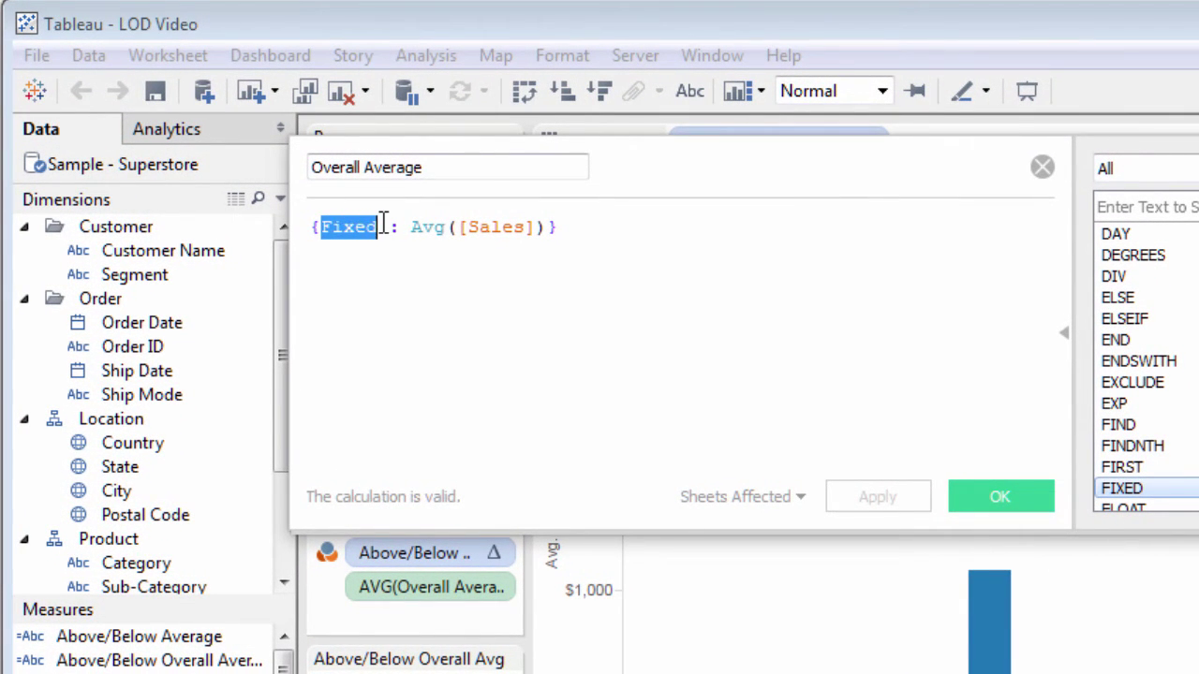
pyautogui.write('Ex')
pyautogui.press('Return')
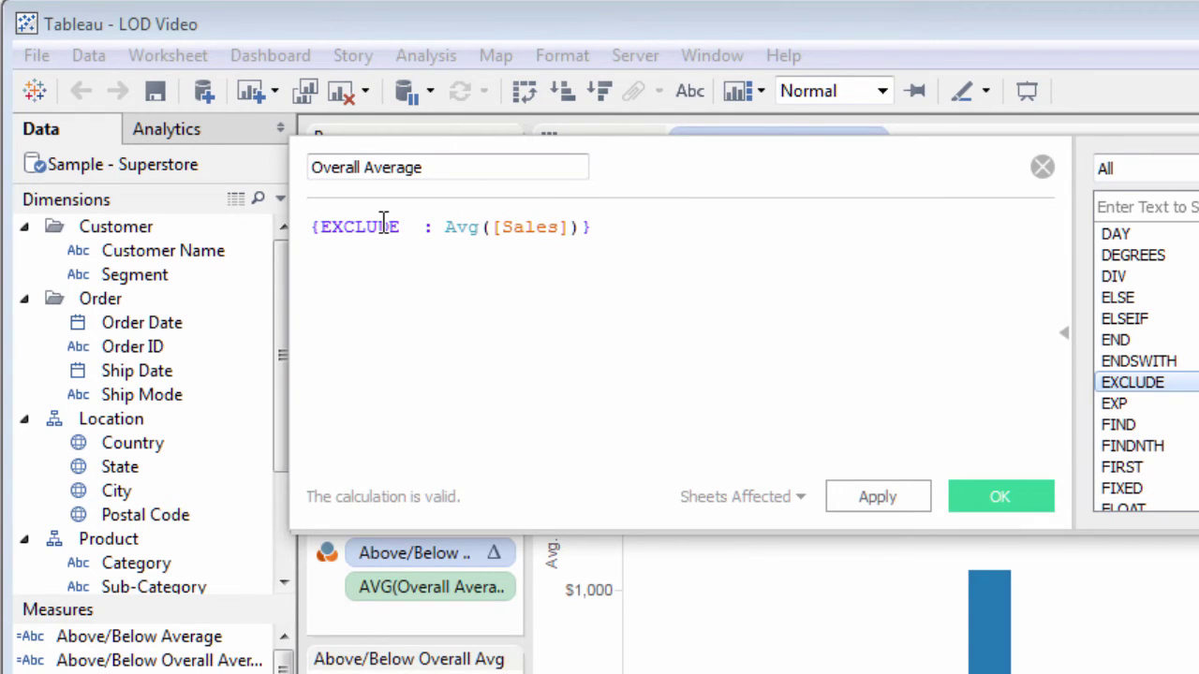
pyautogui.write('Su')
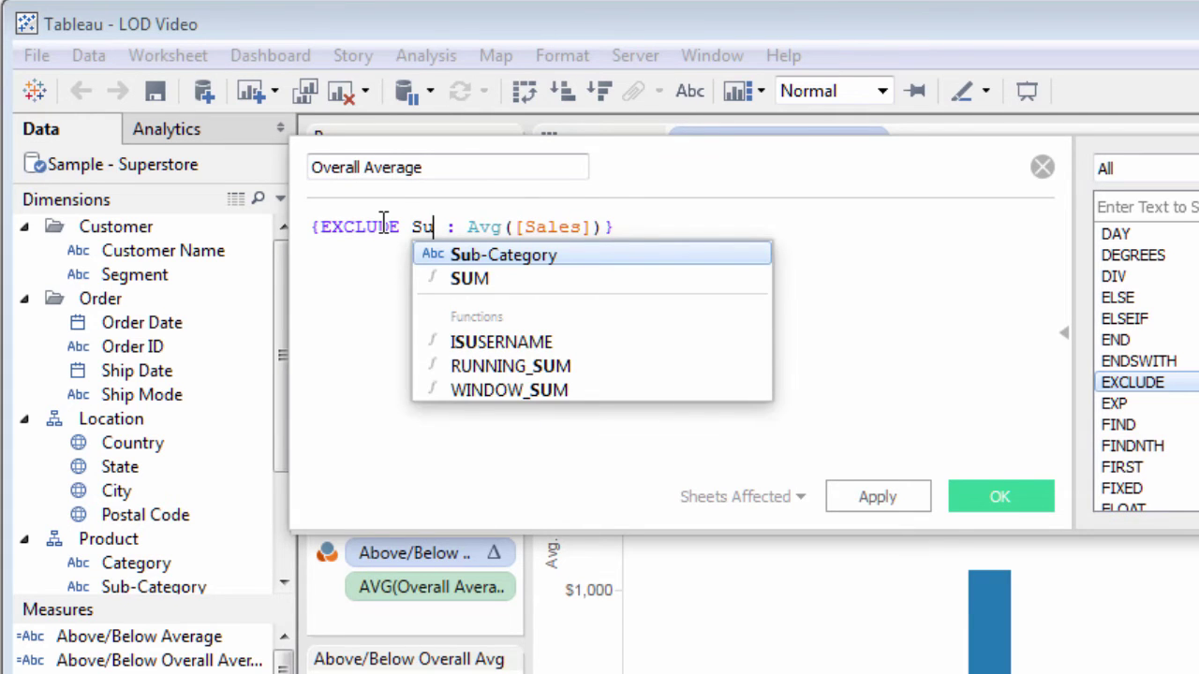
pyautogui.press('Return')
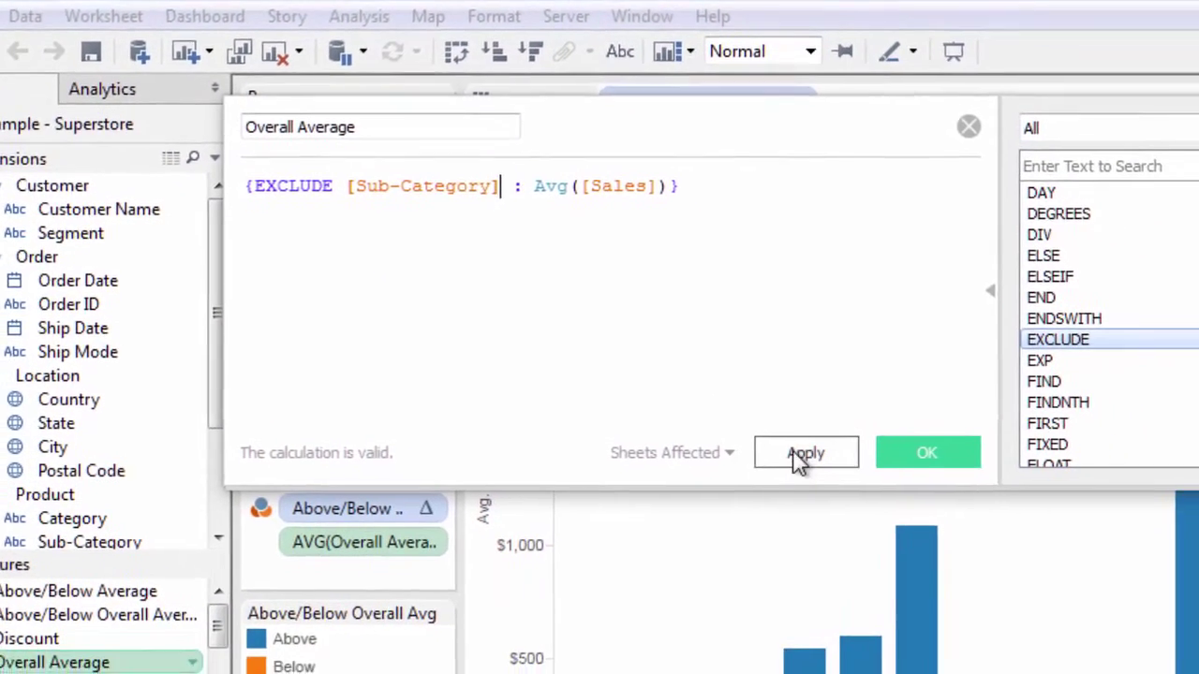
pyautogui.click(836, 480)
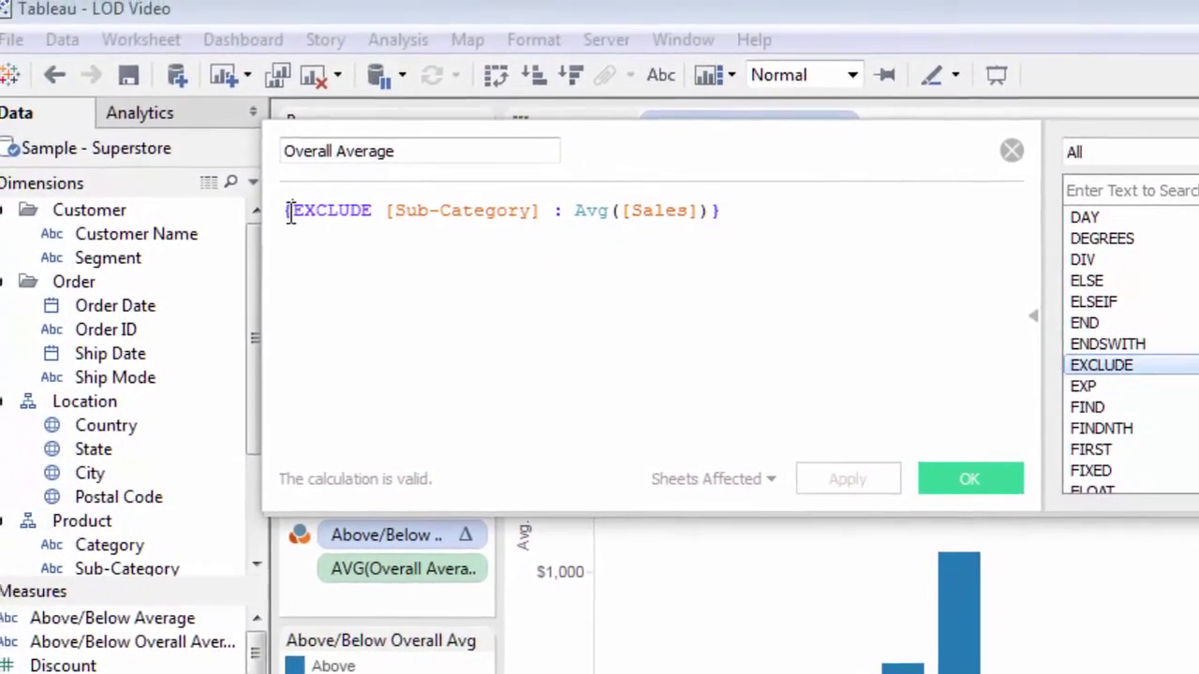
# Replace 'EXCLUDE [Sub-Category]' with 'INCLUDE [Product Name]' in the Overall Average formula
pyautogui.moveTo(200, 153); pyautogui.dragTo(282, 155)
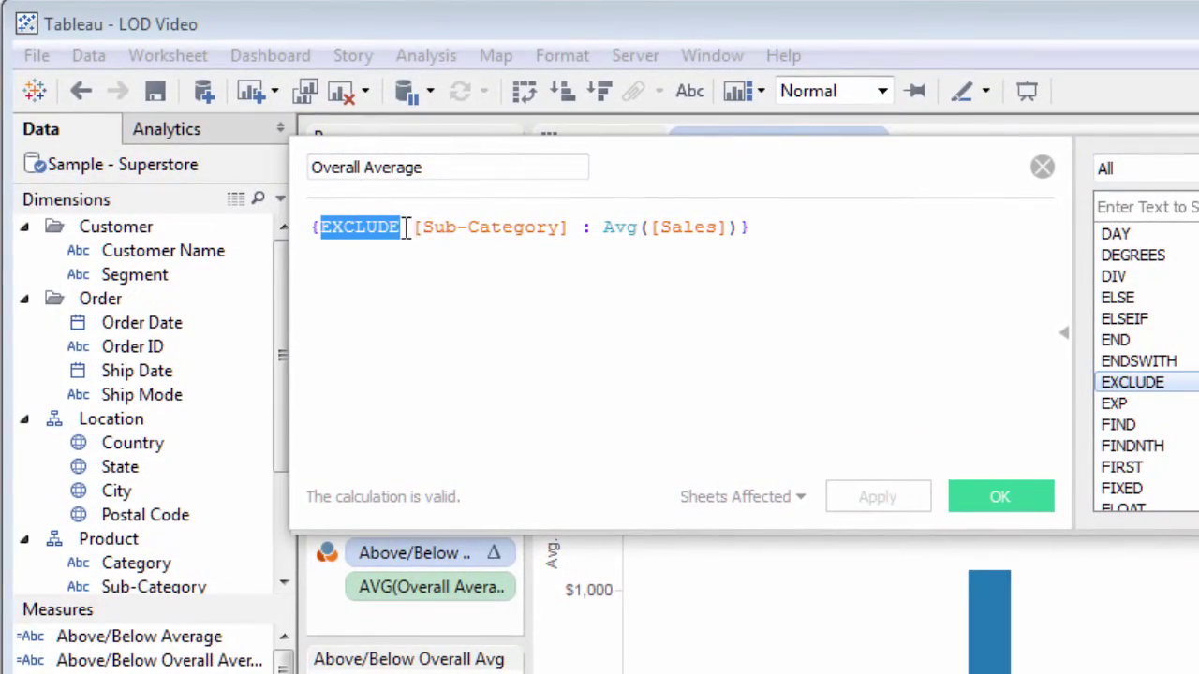
pyautogui.moveTo(405, 227); pyautogui.dragTo(568, 229)
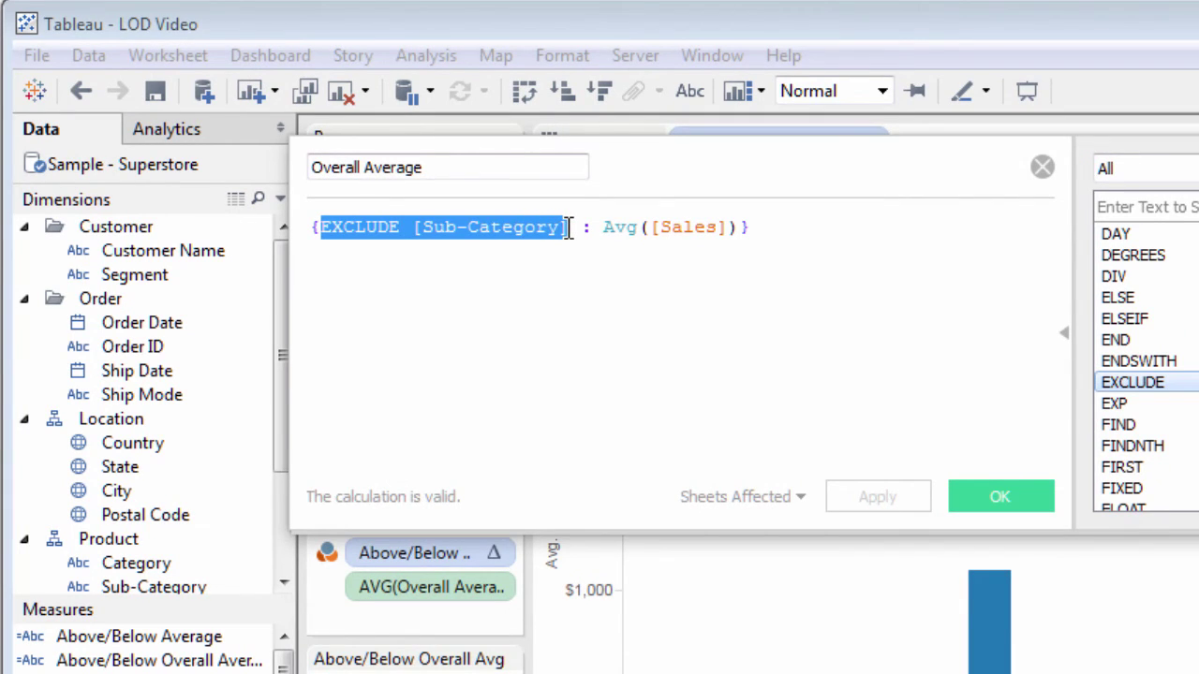
pyautogui.write('In')
pyautogui.press('Return')
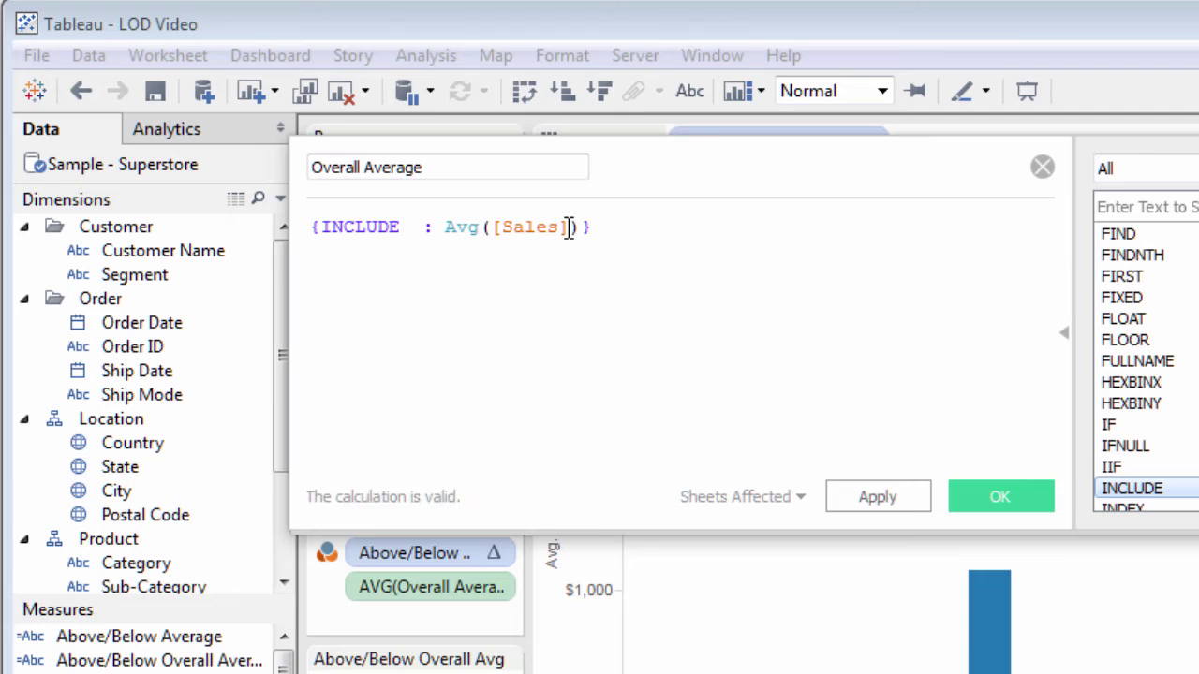
pyautogui.write('Pro')
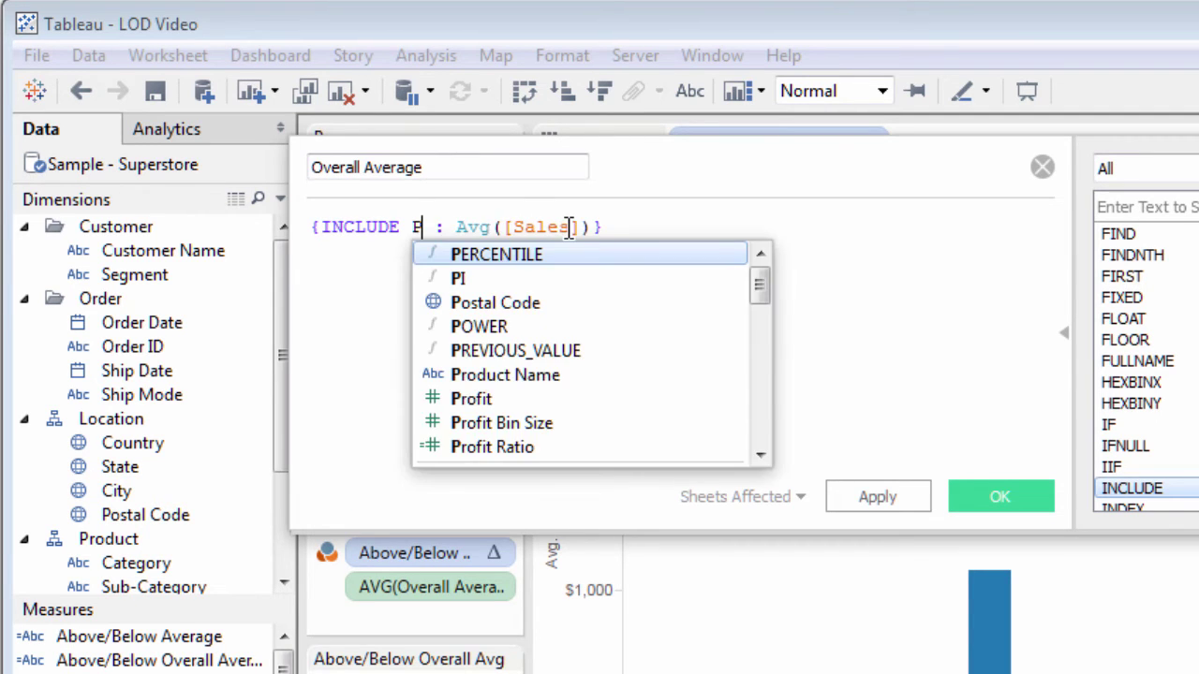
pyautogui.press('Return')
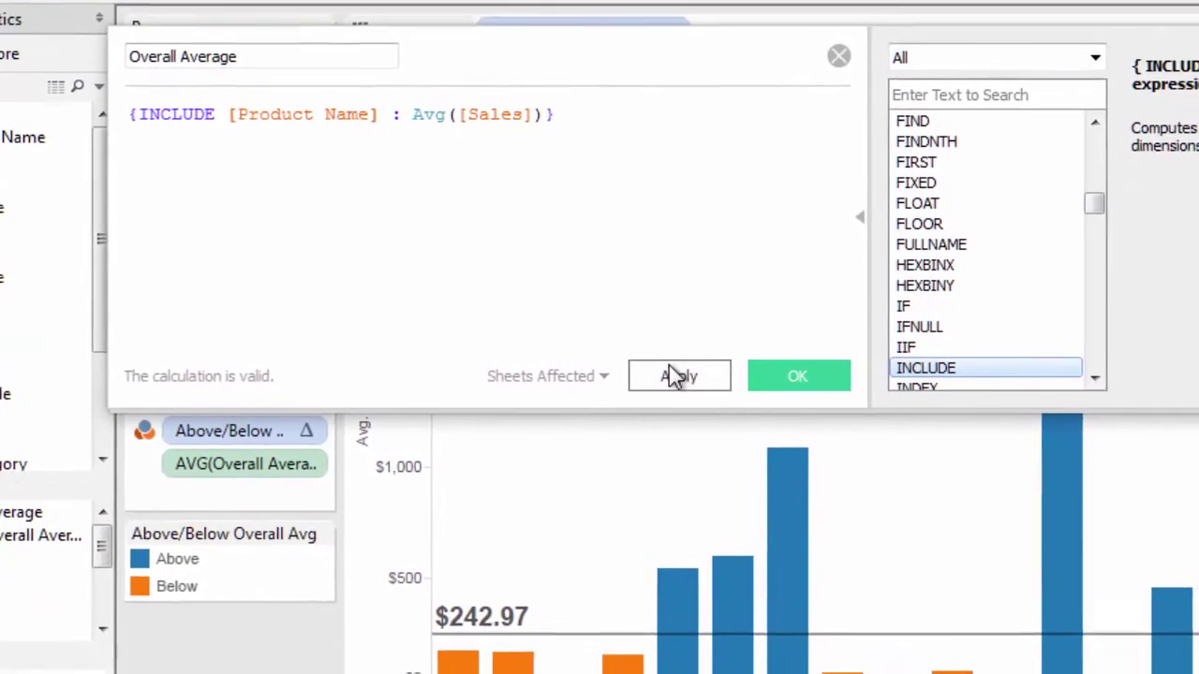
# Apply the INCLUDE [Product Name] formula, raising the reference line to $436.41
pyautogui.click(674, 375)
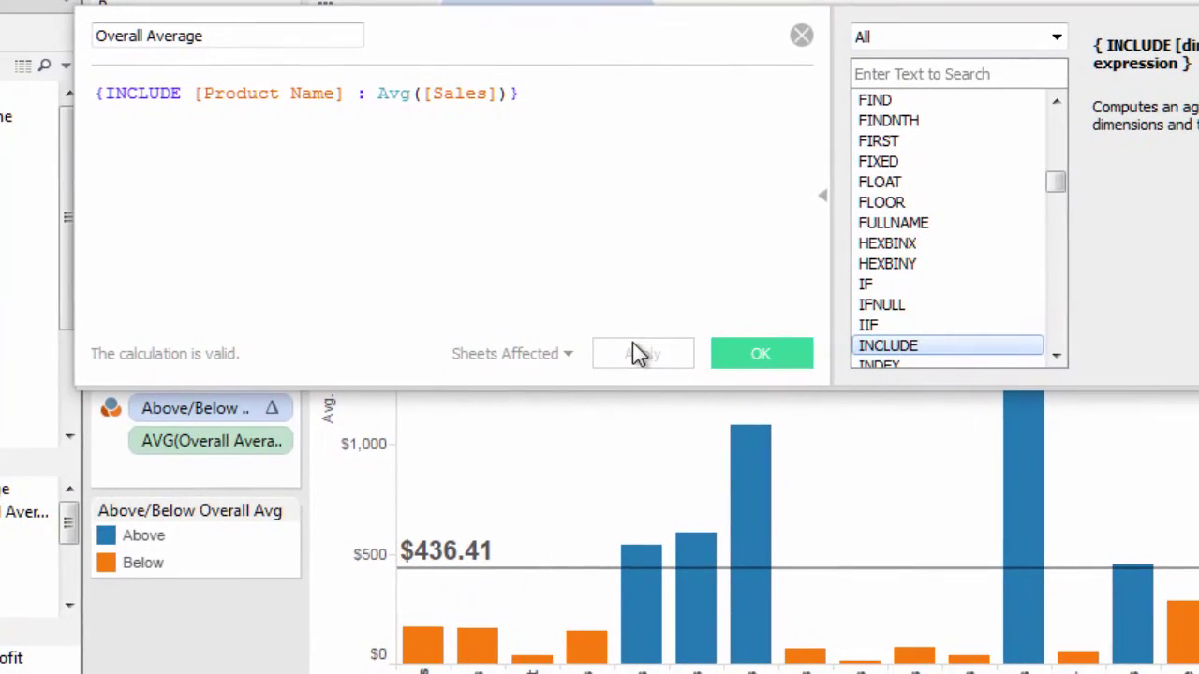